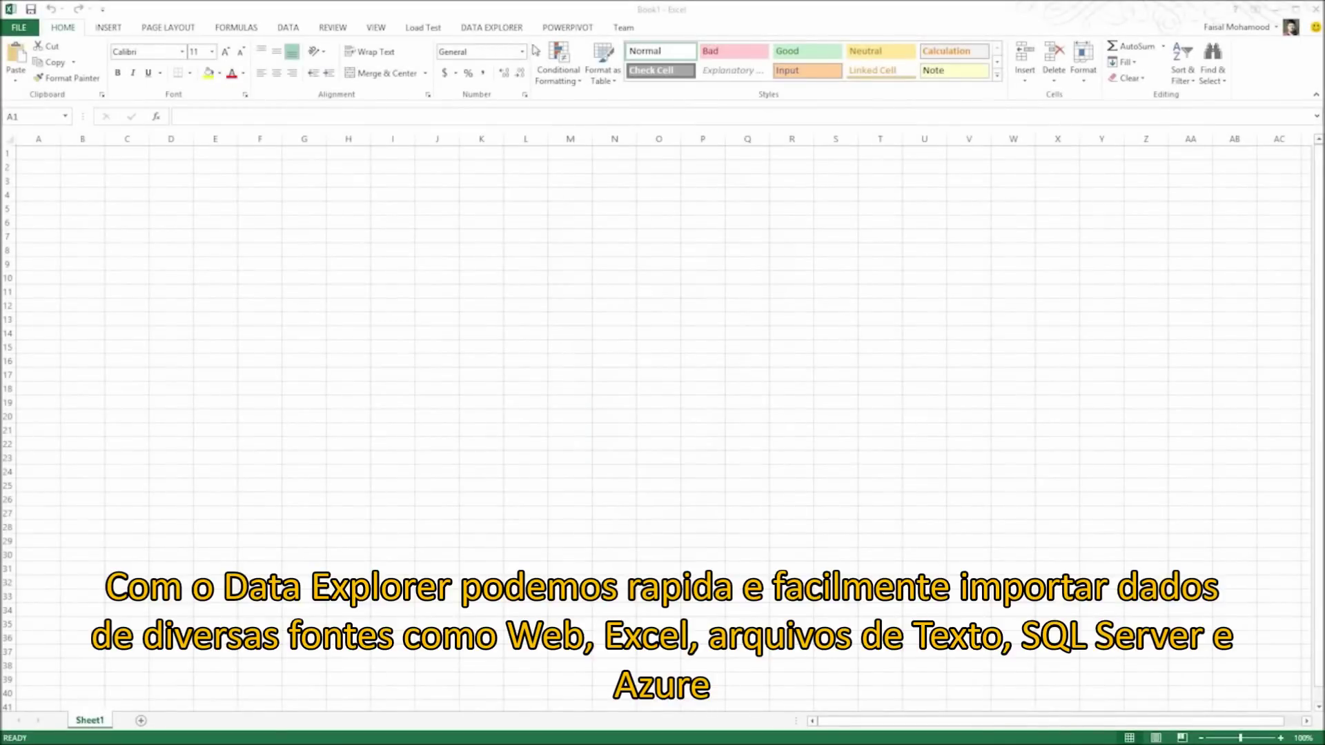
# Browse the Data Explorer From File, From Database and From Other Sources import options
pyautogui.click(495, 28)
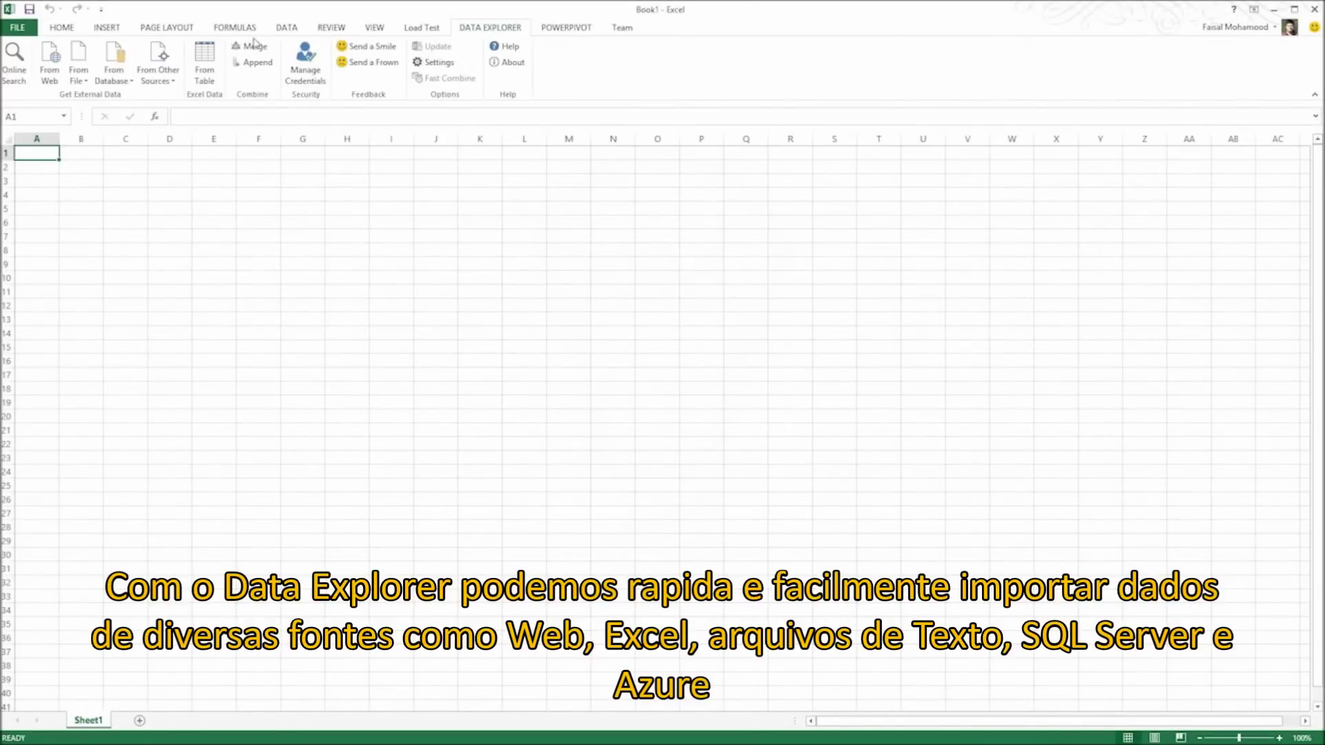
pyautogui.click(80, 67)
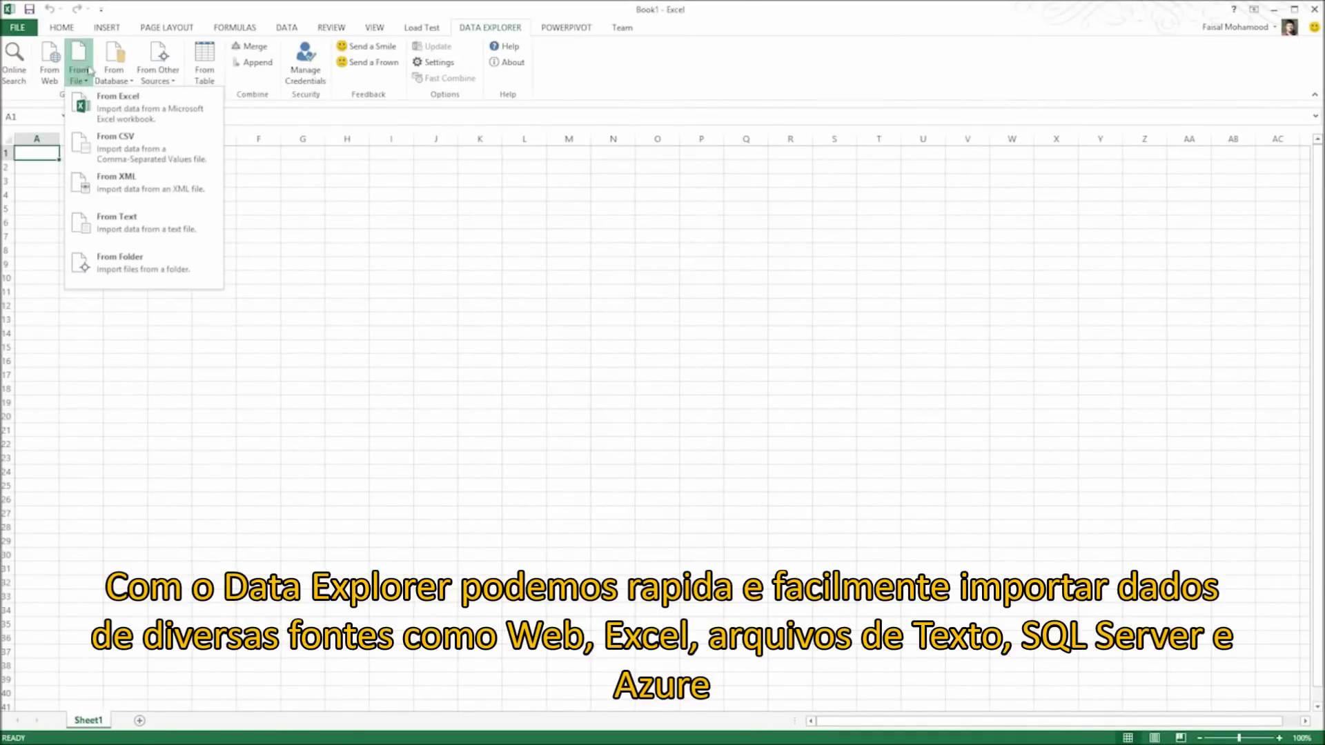
pyautogui.click(114, 65)
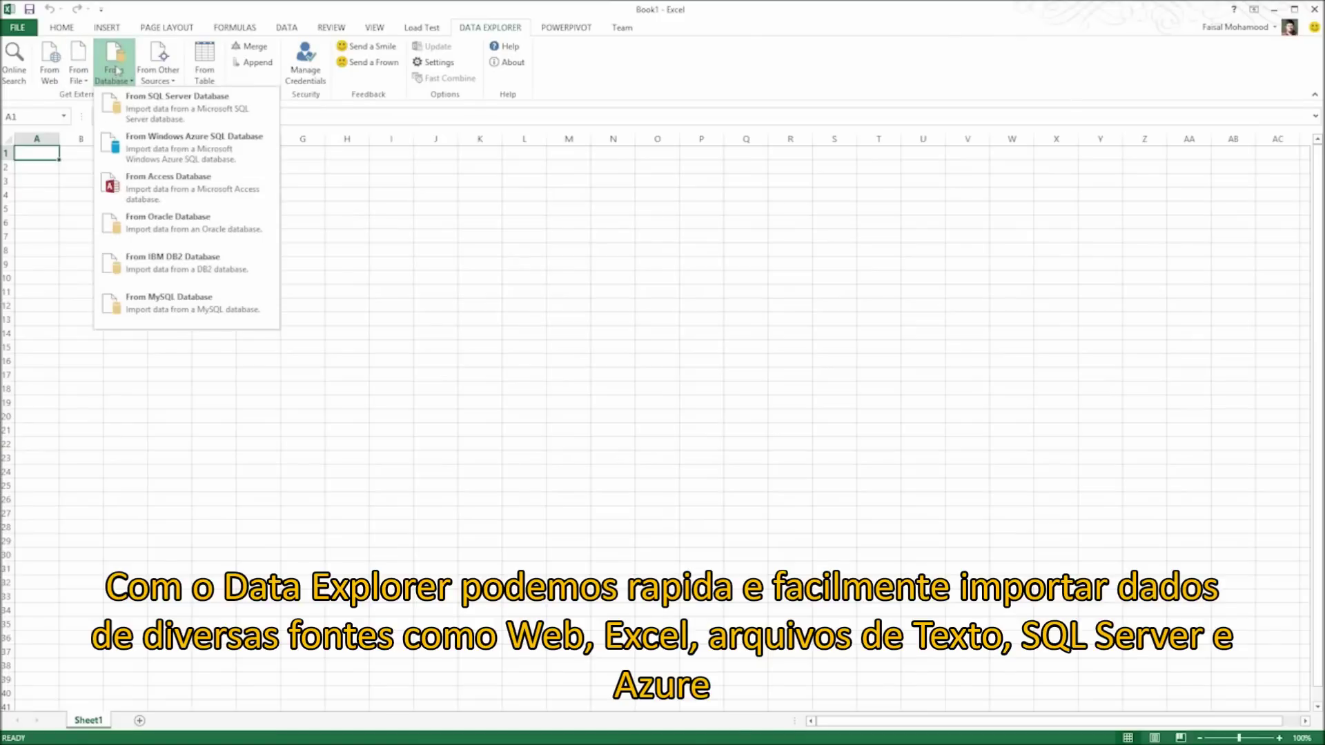
pyautogui.click(154, 71)
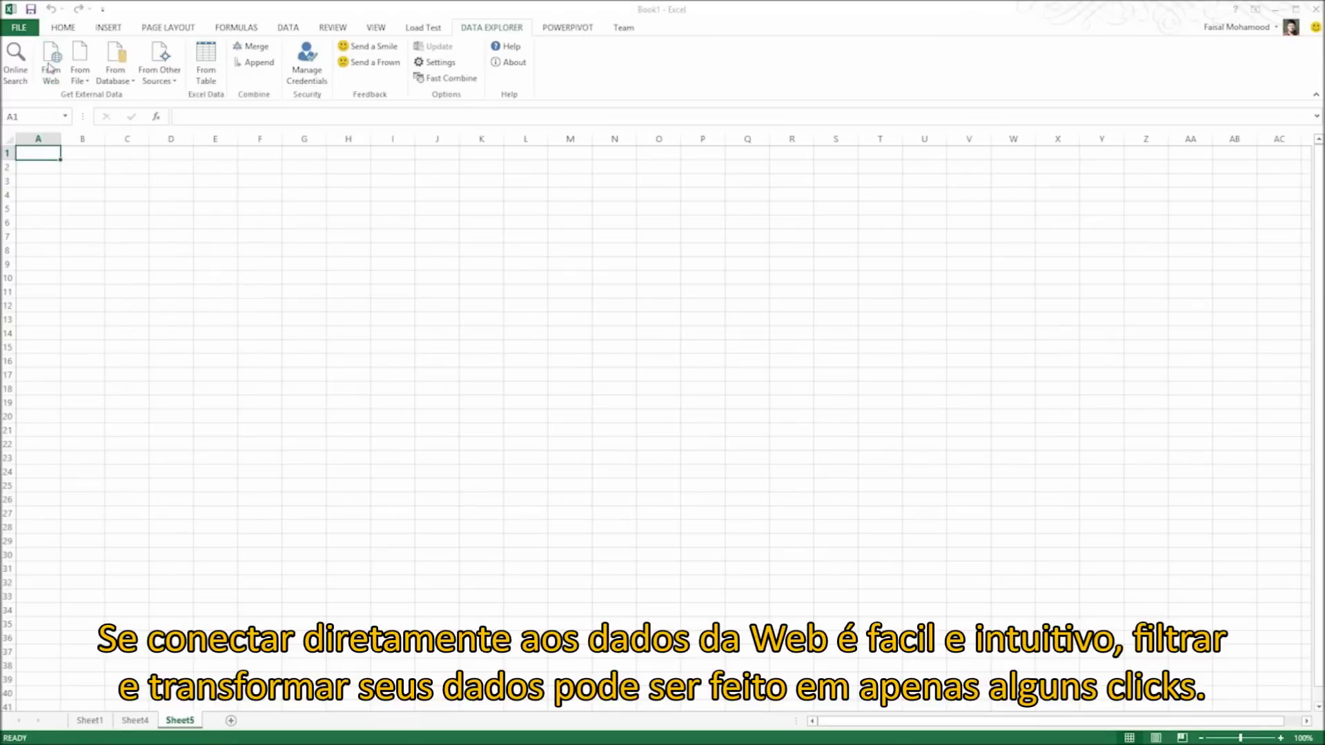
# Start a web import and preview the Wikipedia page's [edit] List table
pyautogui.click(52, 65)
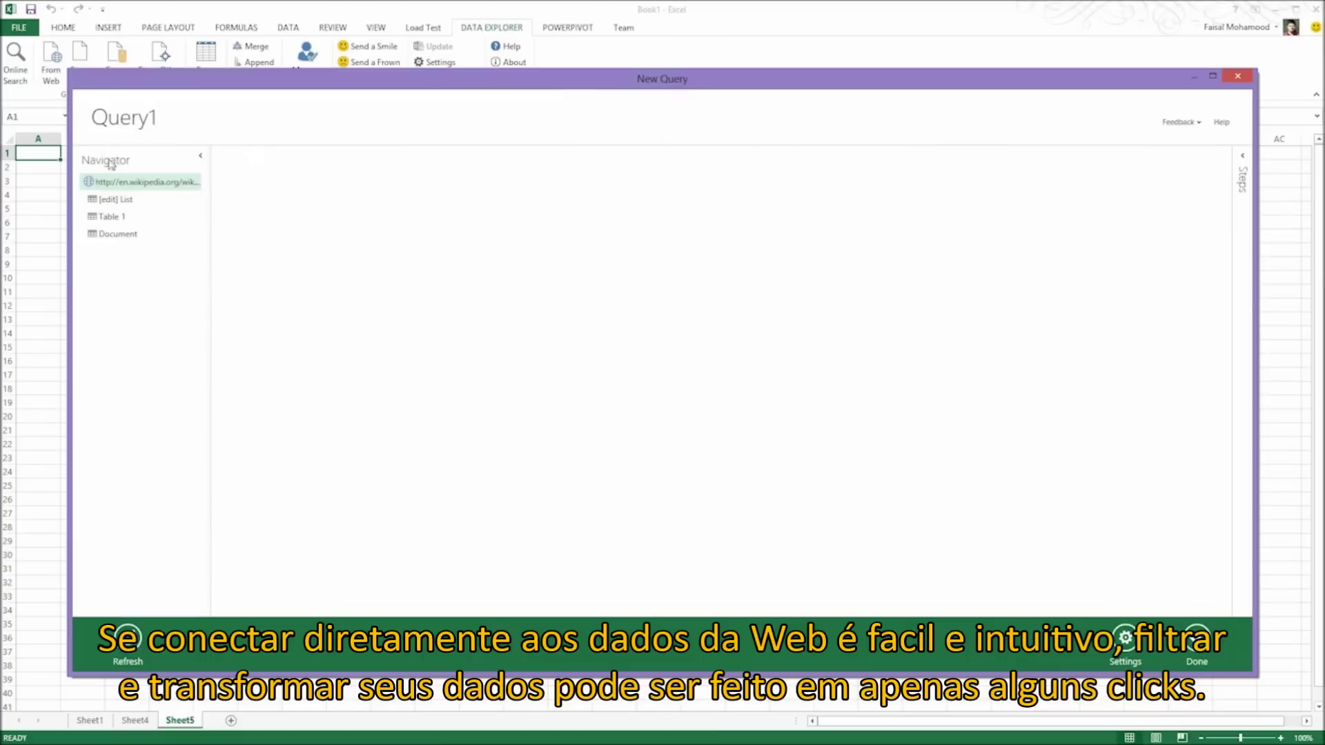
pyautogui.rightClick(146, 203)
pyautogui.click(155, 176)
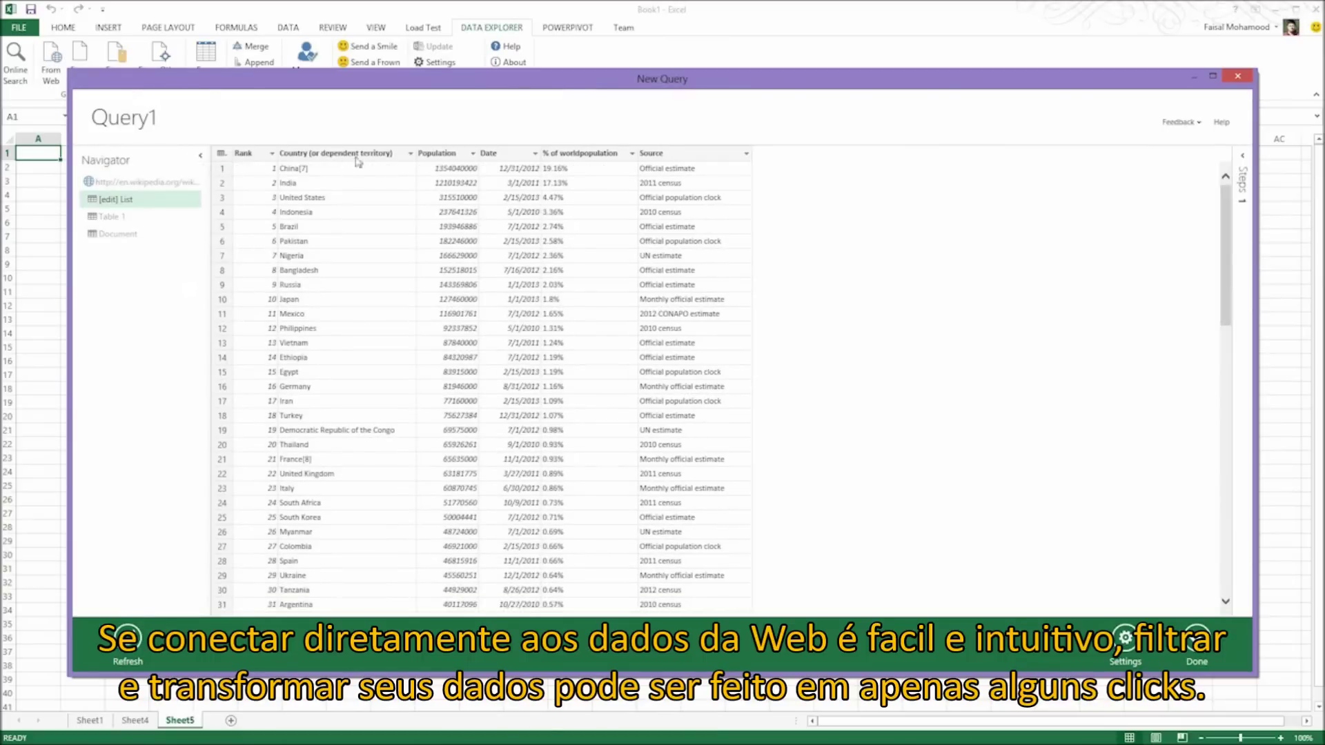
# Filter the Source column to only the chosen sources and load the query
pyautogui.click(746, 153)
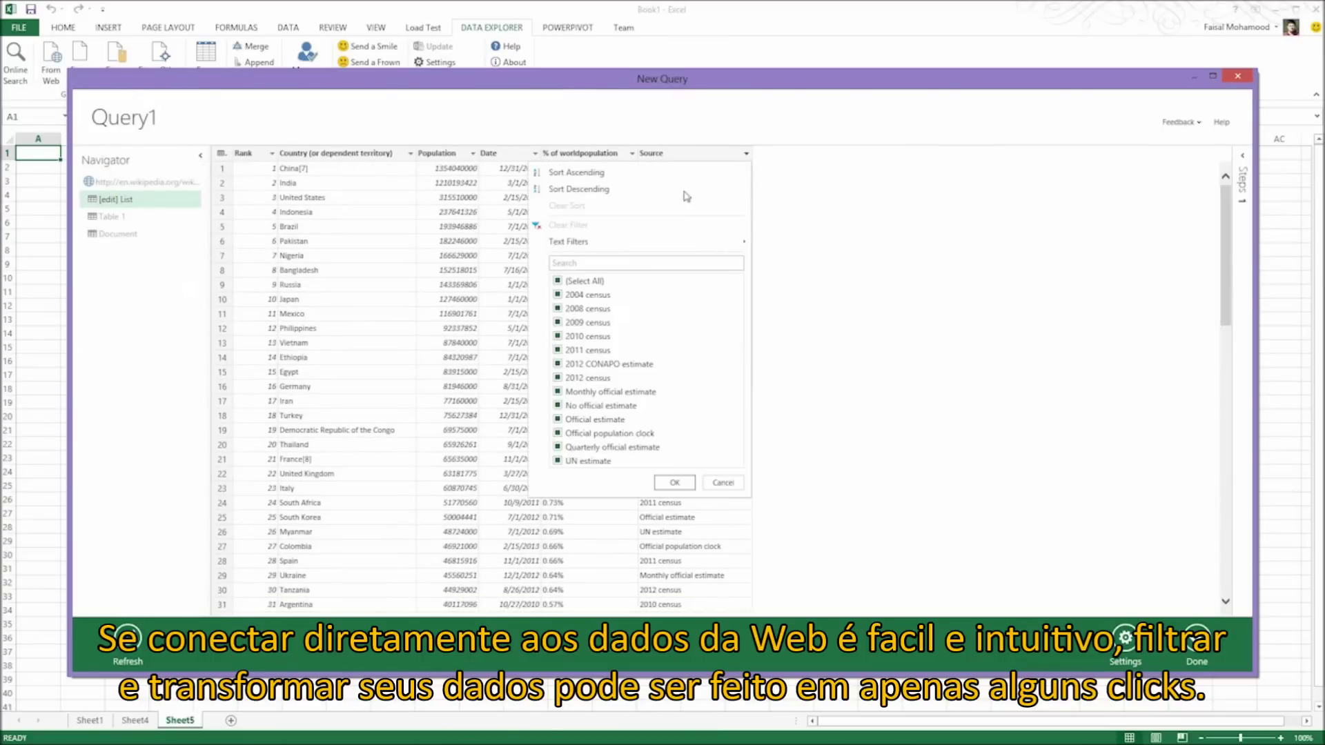
pyautogui.click(560, 282)
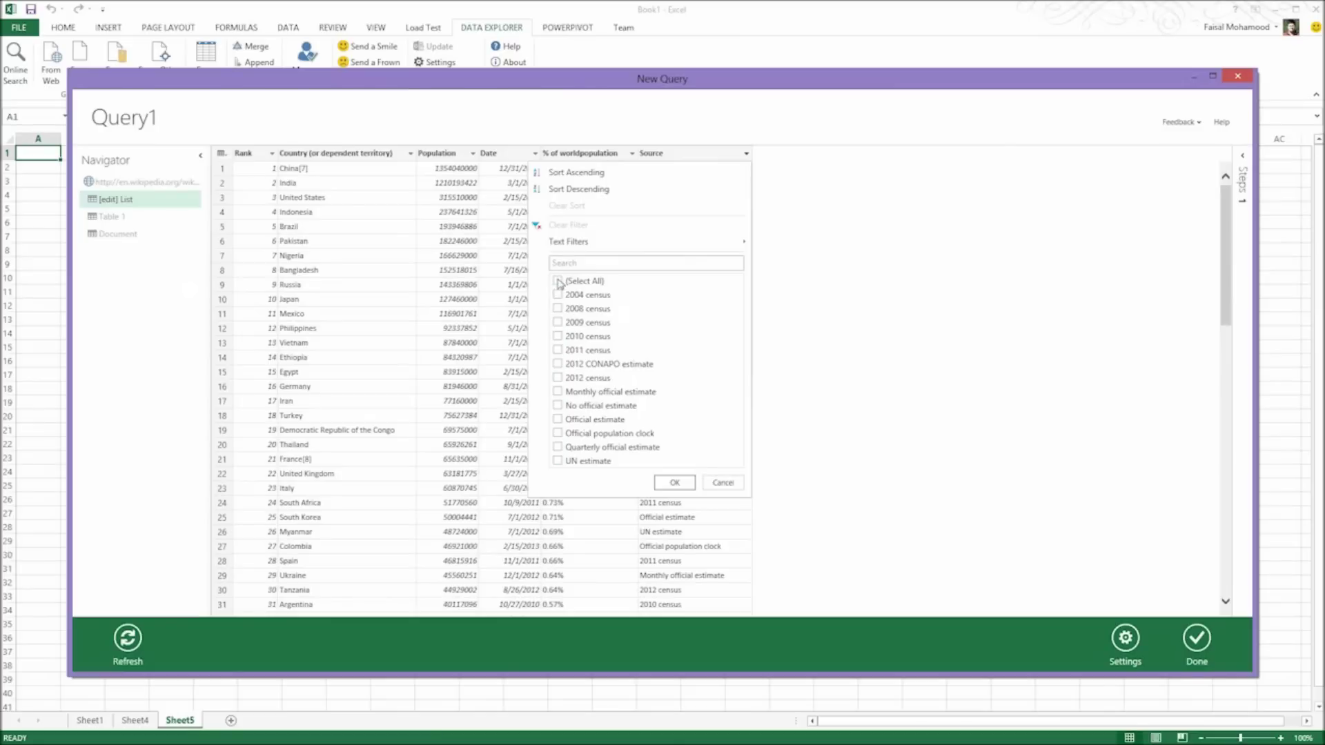
pyautogui.click(560, 423)
pyautogui.click(674, 483)
pyautogui.click(1198, 638)
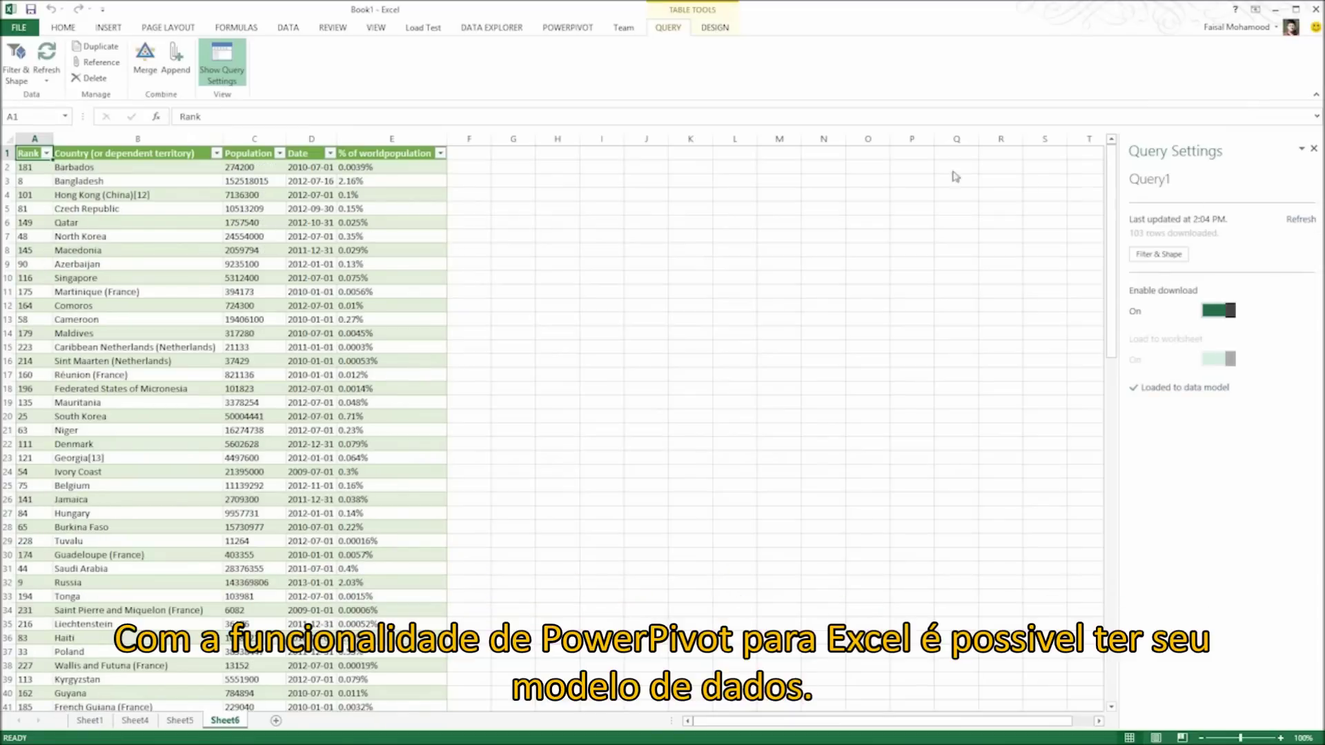
# Open the population query's data model in PowerPivot
pyautogui.click(21, 60)
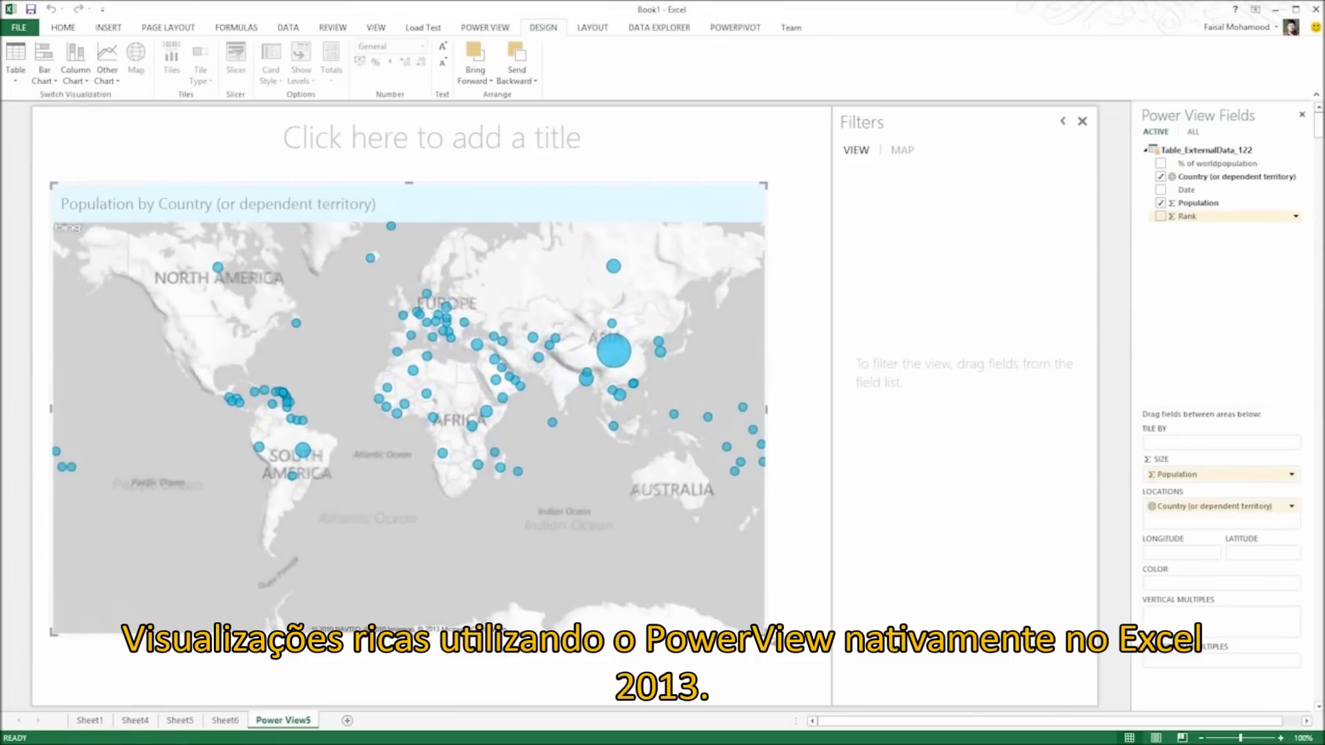
pyautogui.scroll(4, 559, 394)
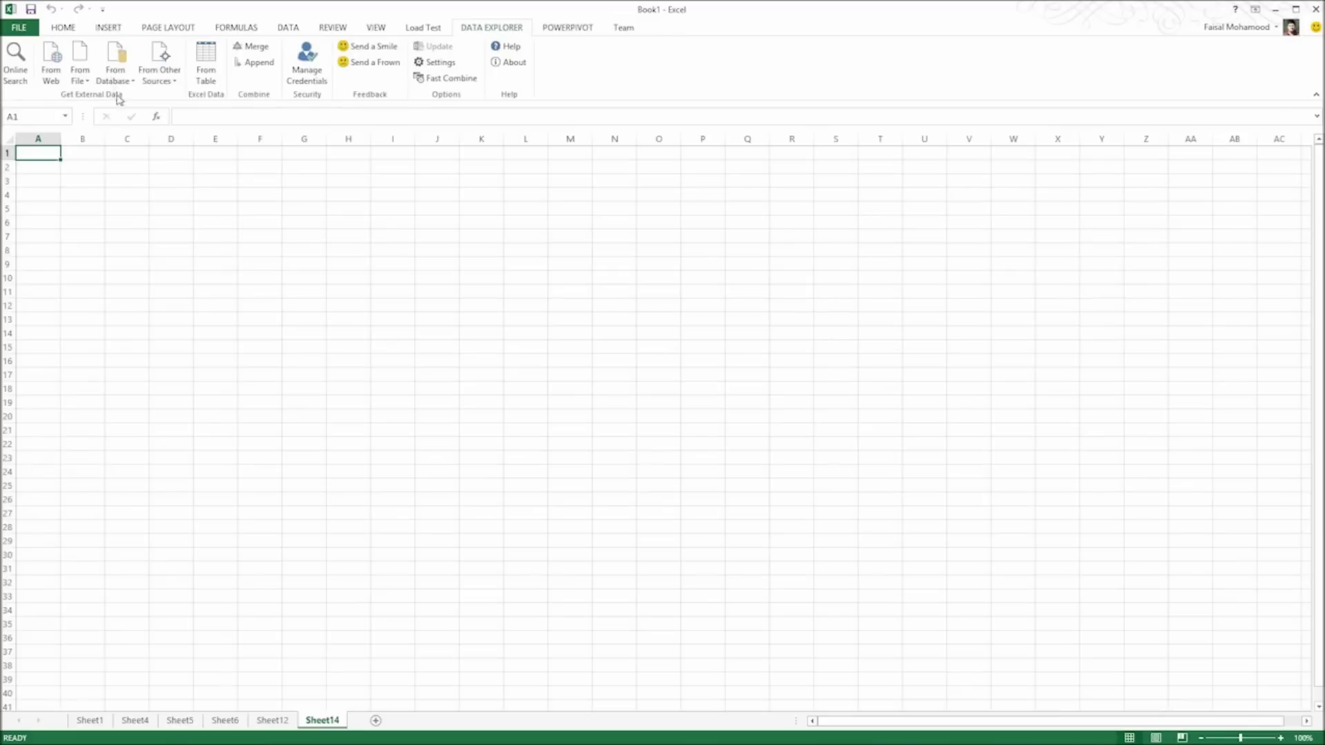
pyautogui.click(115, 77)
# Import Northwind Products from SQL Server, removing SupplierID through ReorderLevel and Order Details columns
pyautogui.click(121, 101)
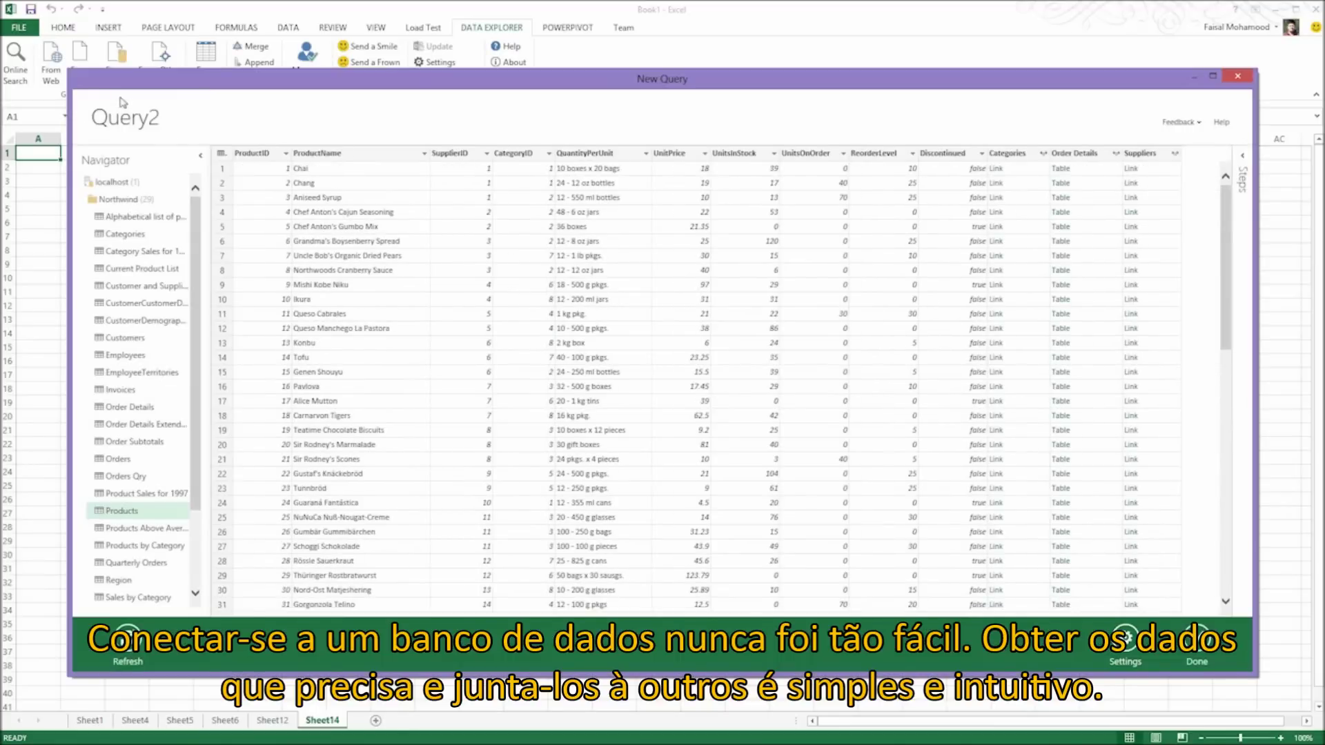
pyautogui.click(450, 153)
pyautogui.keyDown('shift'); pyautogui.click(875, 153); pyautogui.keyUp('shift')
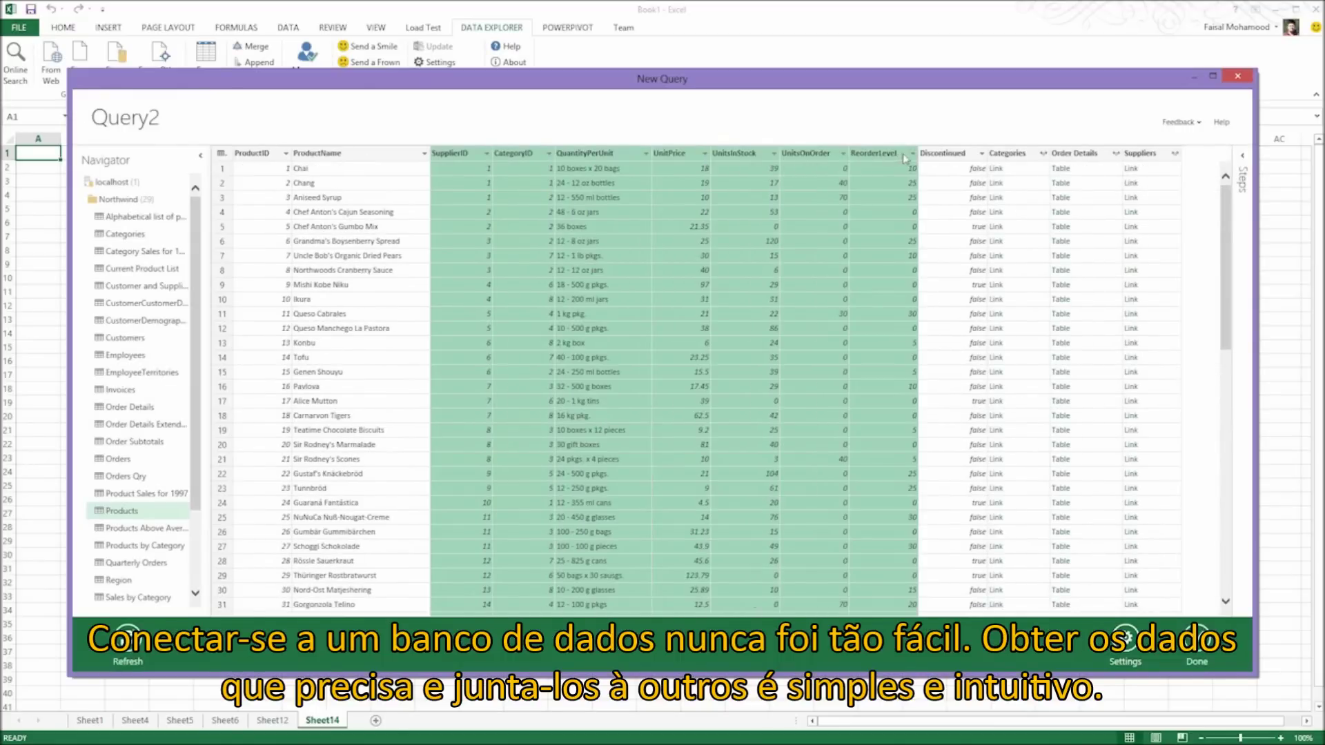
pyautogui.rightClick(904, 156)
pyautogui.click(937, 169)
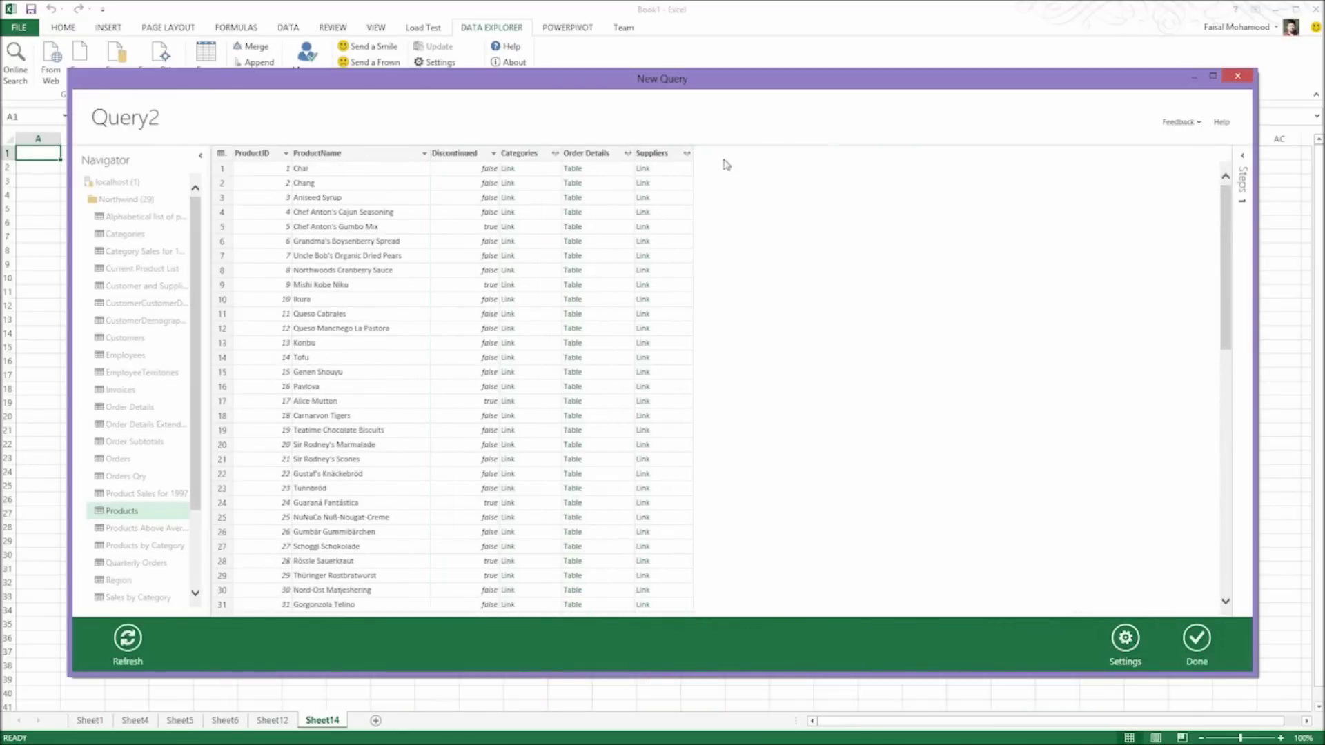
pyautogui.rightClick(637, 156)
pyautogui.click(663, 178)
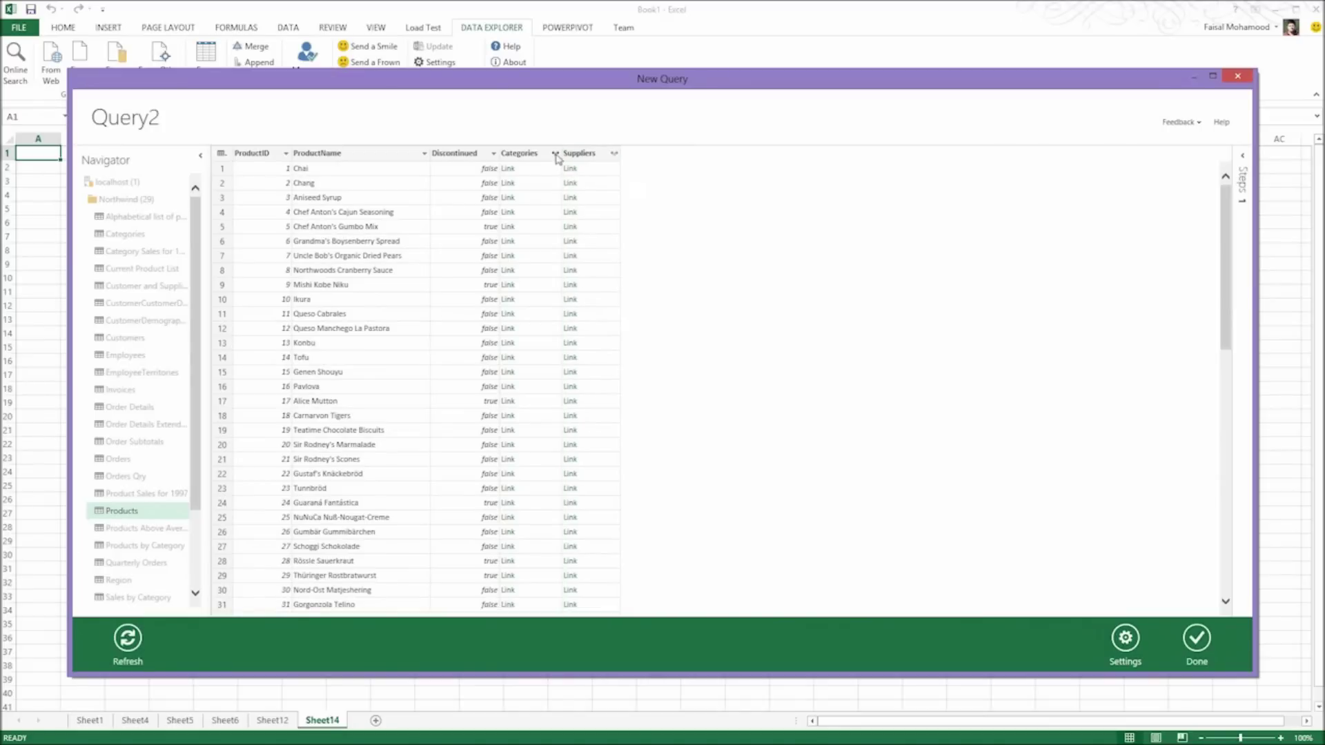
# Expand Categories to CategoryName and Suppliers to CompanyName and ContactName, then load the query
pyautogui.click(555, 153)
pyautogui.click(368, 196)
pyautogui.click(368, 223)
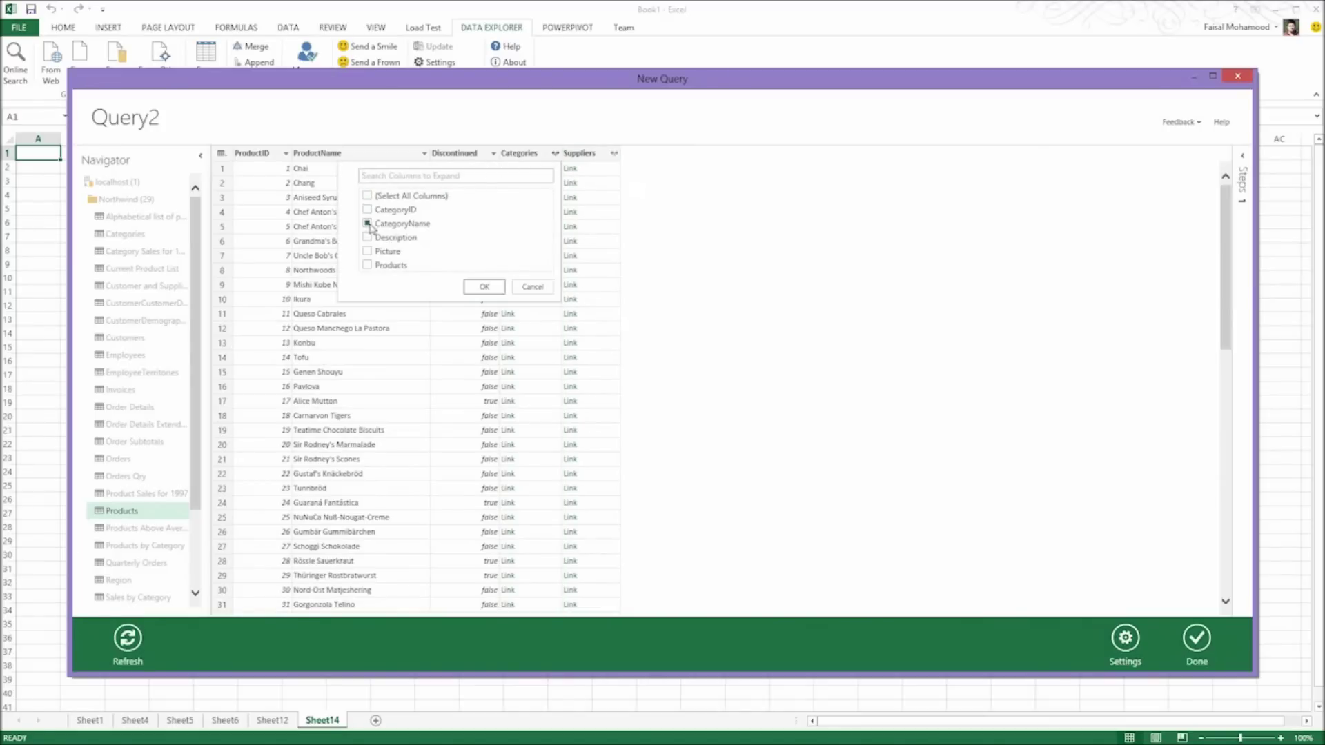
pyautogui.click(484, 286)
pyautogui.click(660, 154)
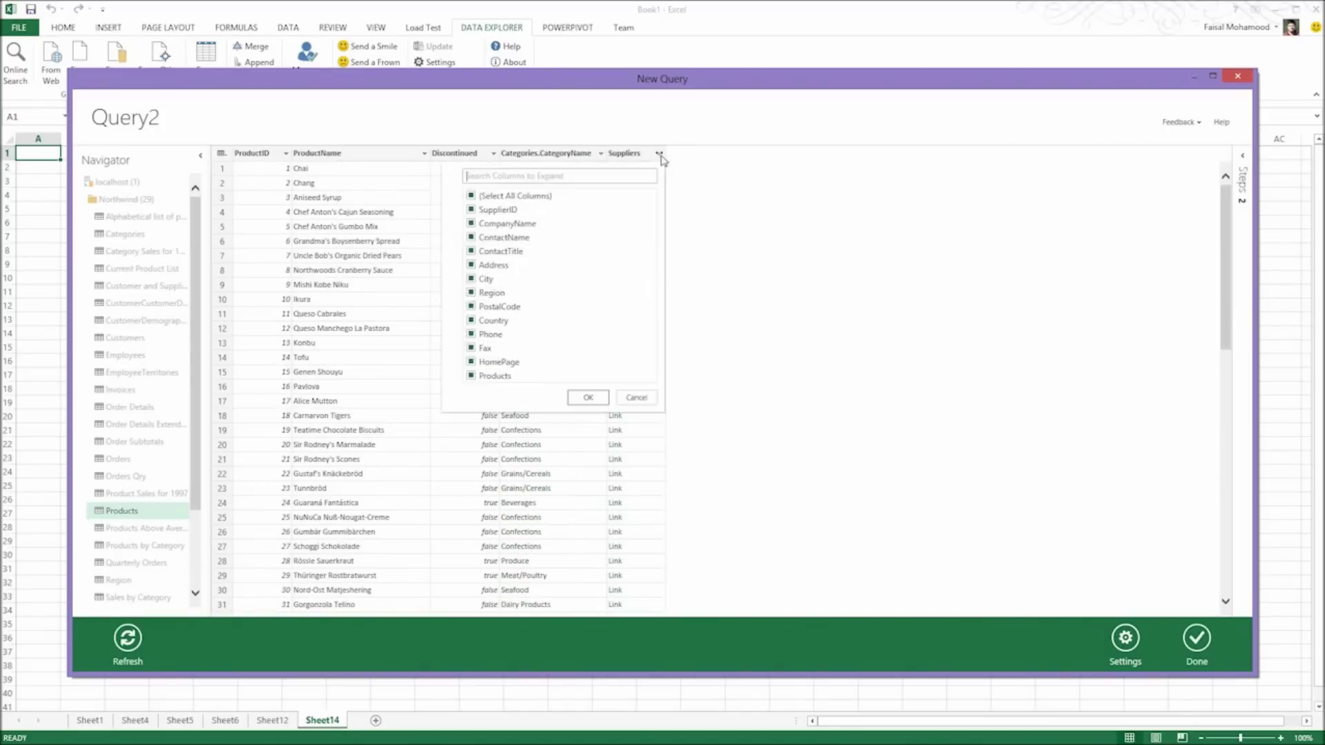
pyautogui.click(472, 194)
pyautogui.click(473, 224)
pyautogui.click(588, 398)
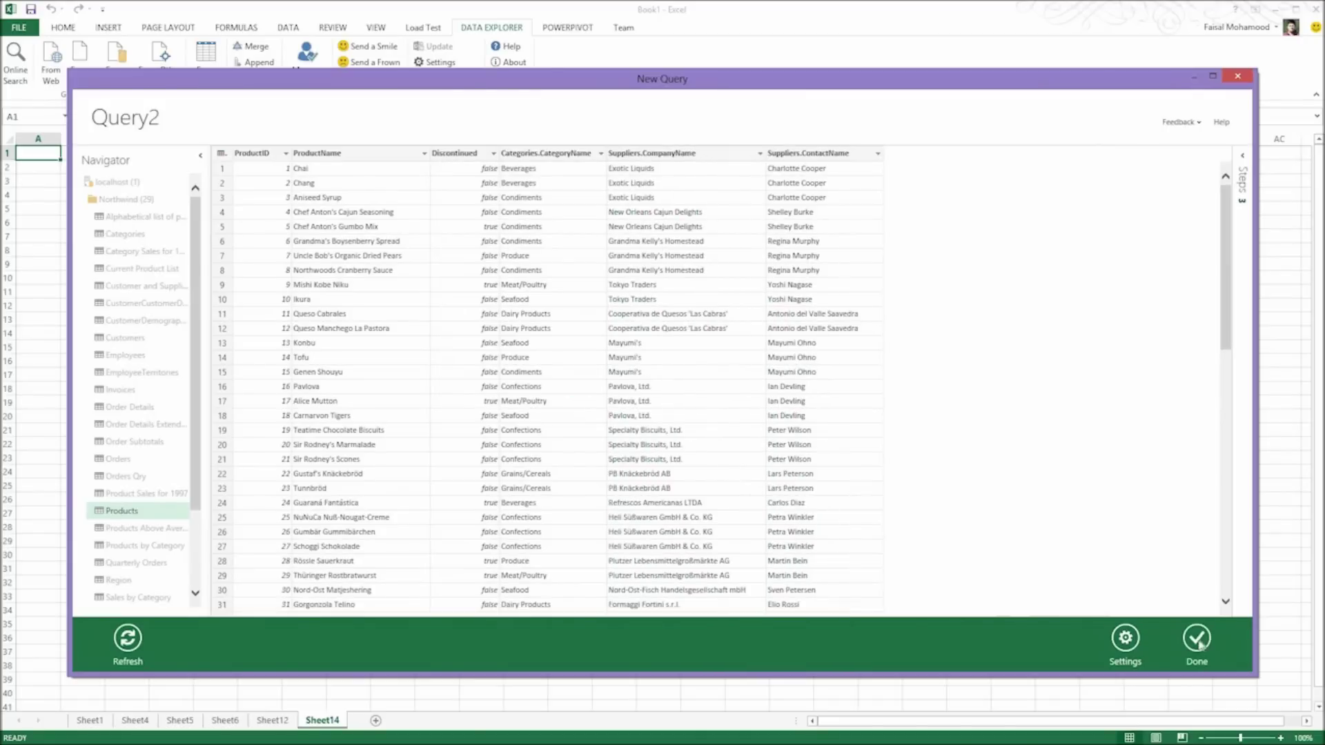
pyautogui.click(1197, 639)
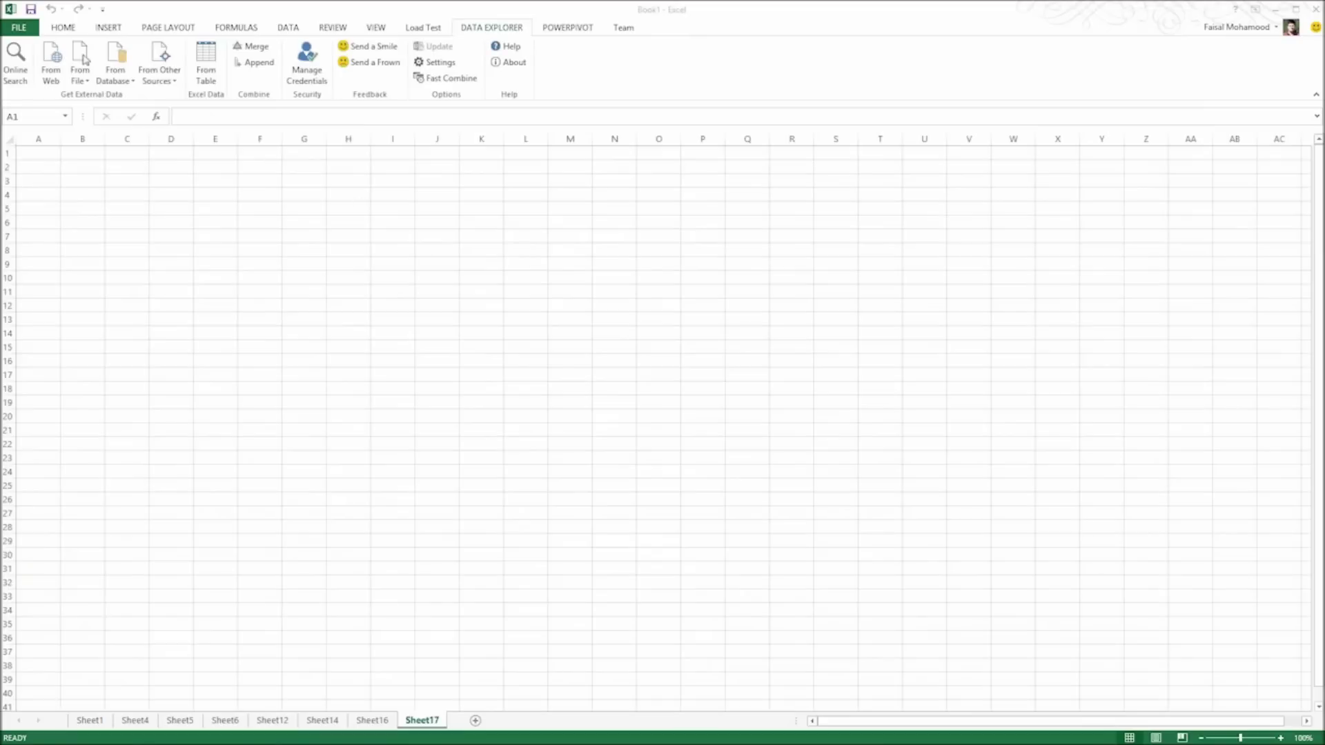
pyautogui.click(81, 62)
# Open the Suppliers text file and remove its first 3 rows
pyautogui.click(116, 221)
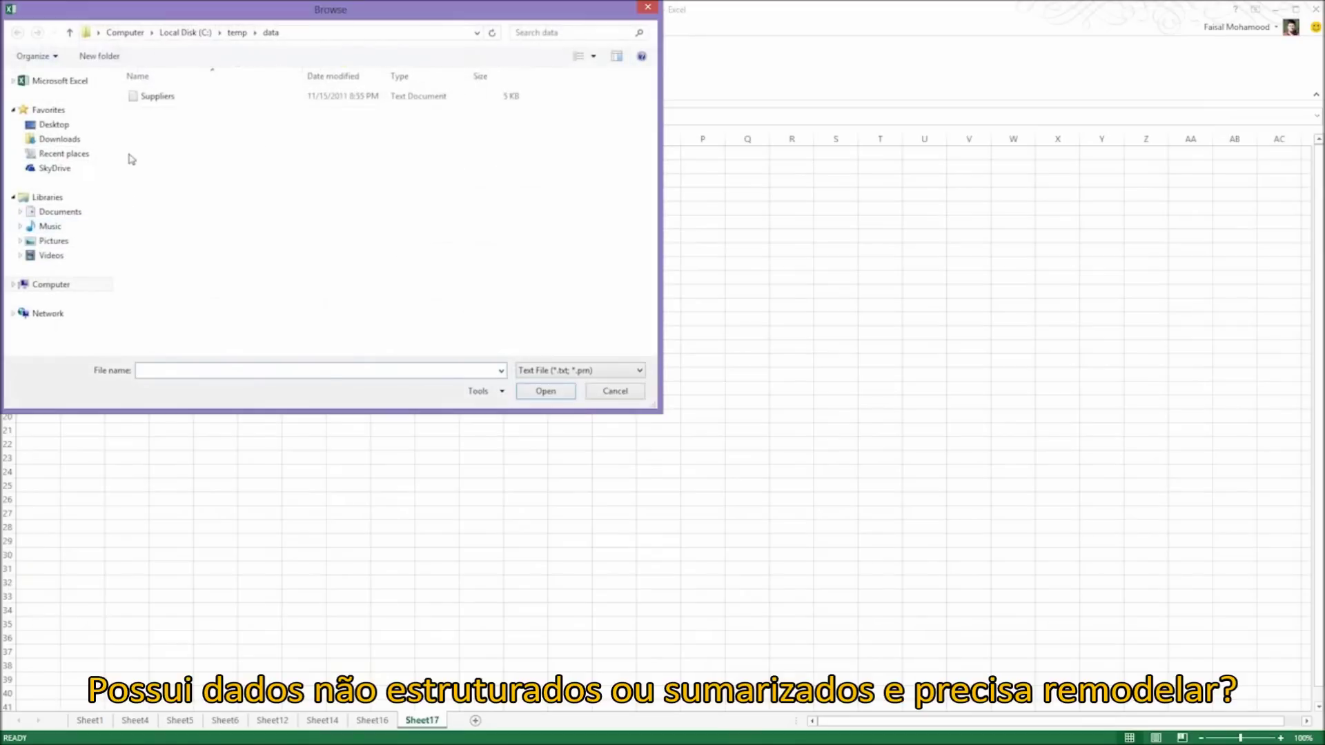
pyautogui.click(156, 96)
pyautogui.doubleClick(155, 96)
pyautogui.rightClick(241, 152)
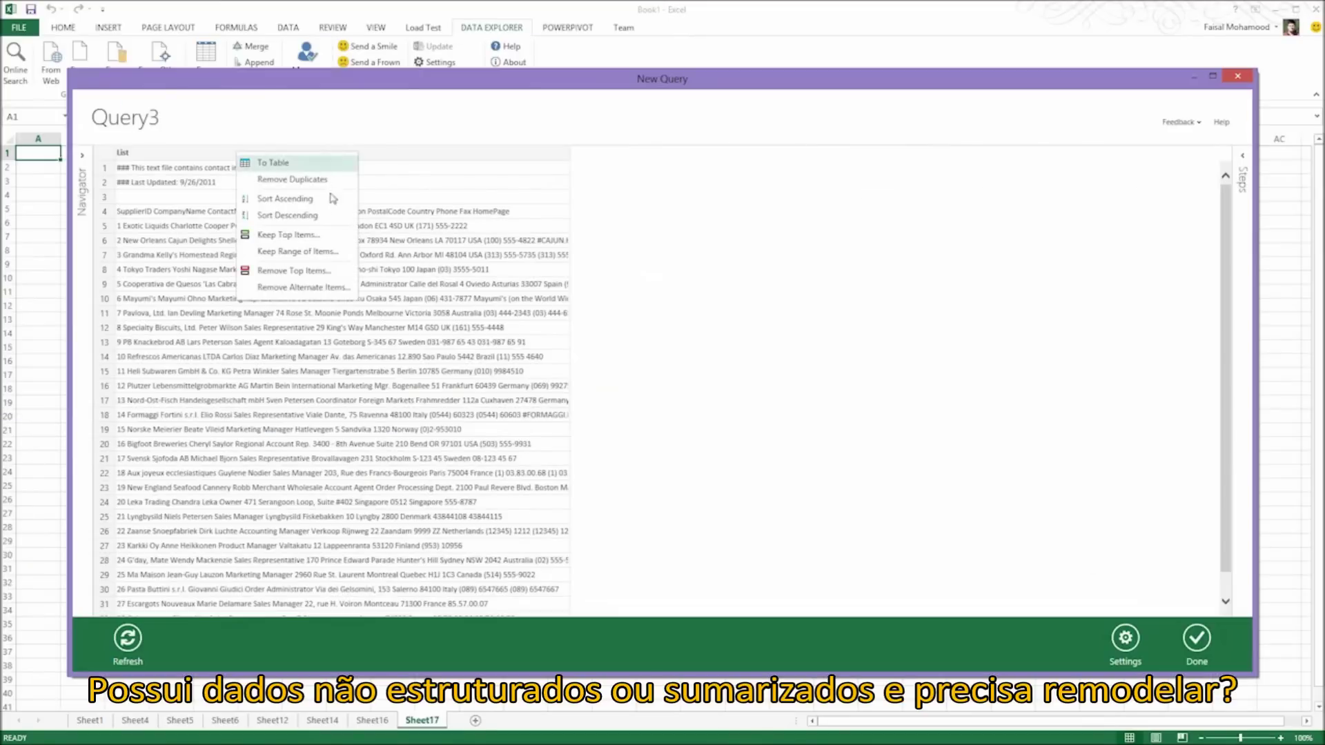
pyautogui.click(292, 270)
pyautogui.write('3')
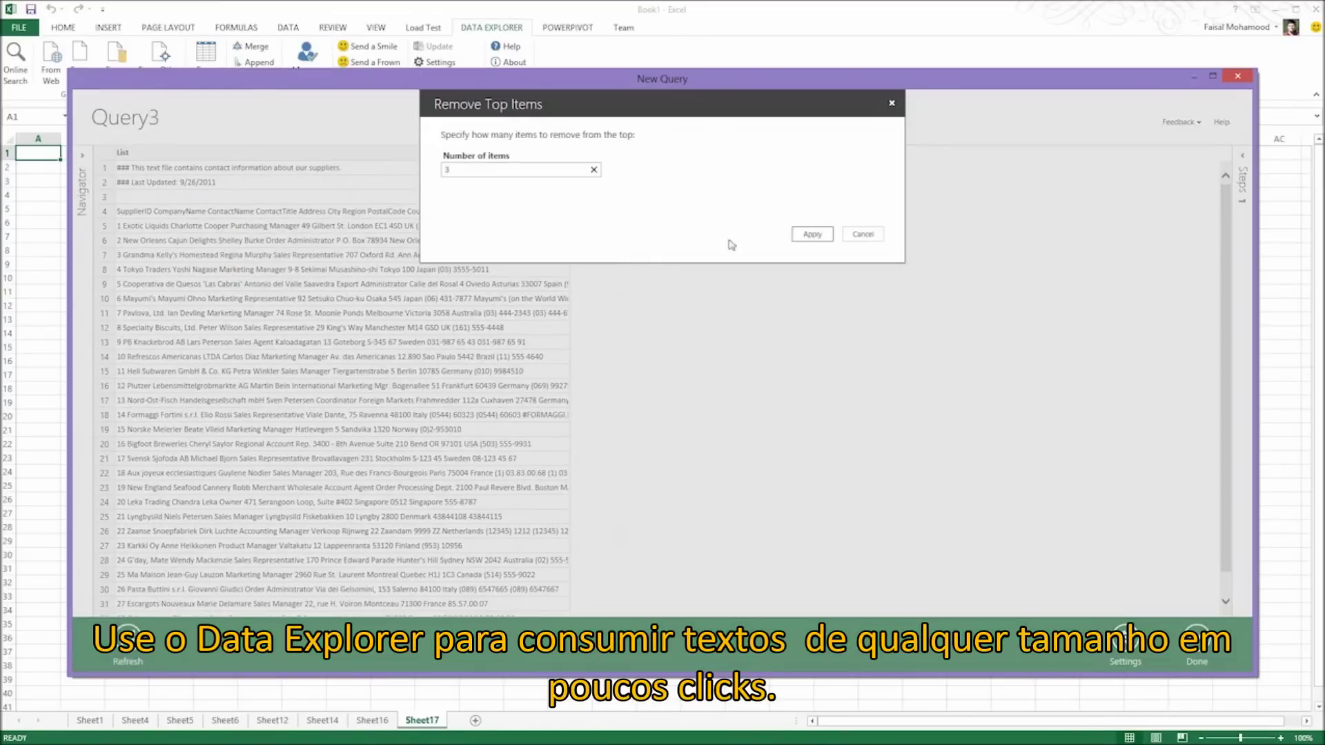
pyautogui.click(811, 234)
# Convert the Suppliers lines into a table split at Tab delimiters
pyautogui.rightClick(339, 155)
pyautogui.click(343, 164)
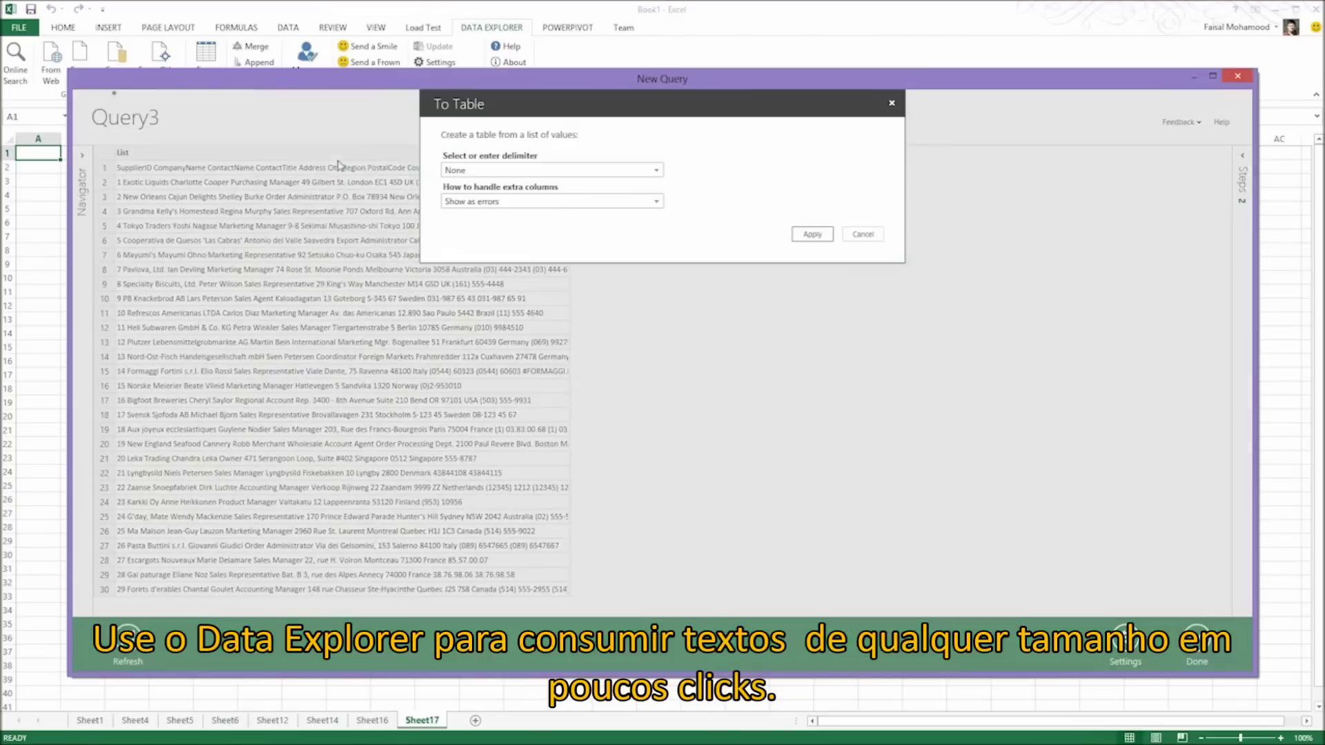
pyautogui.click(657, 169)
pyautogui.click(518, 217)
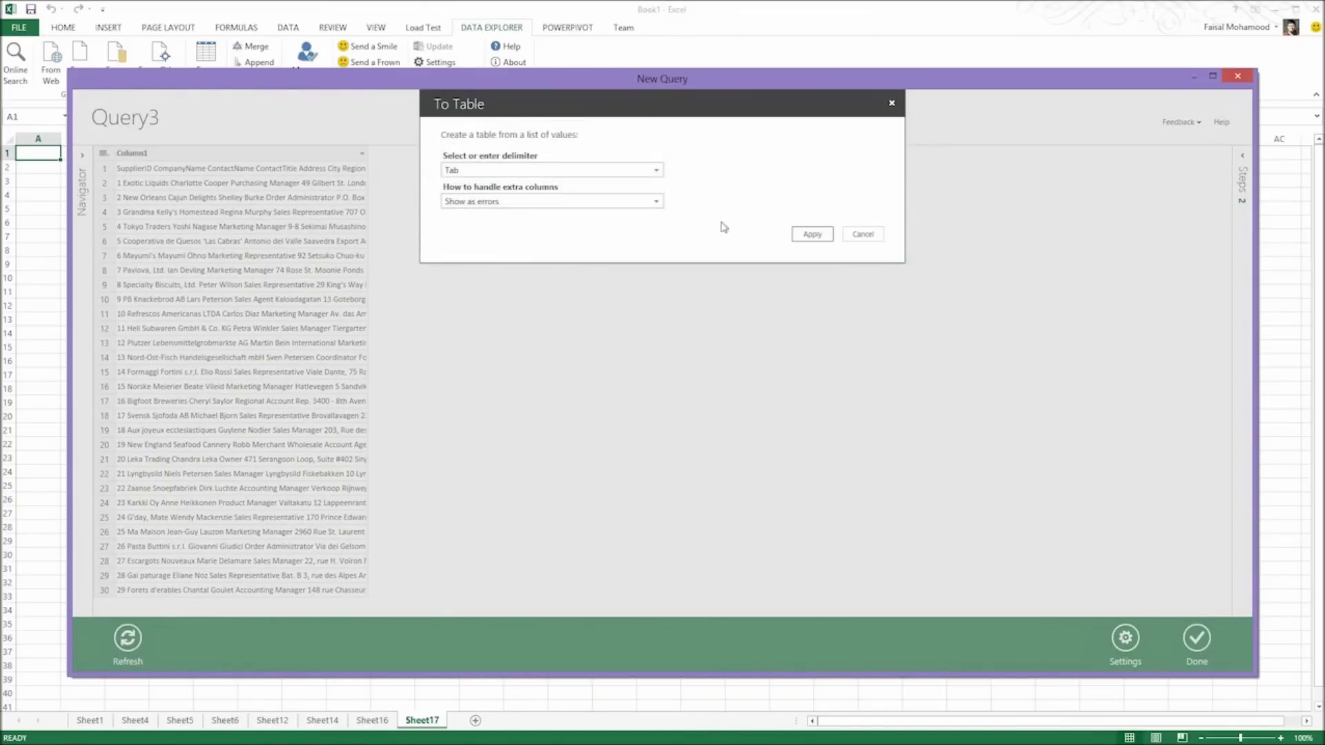
pyautogui.click(812, 234)
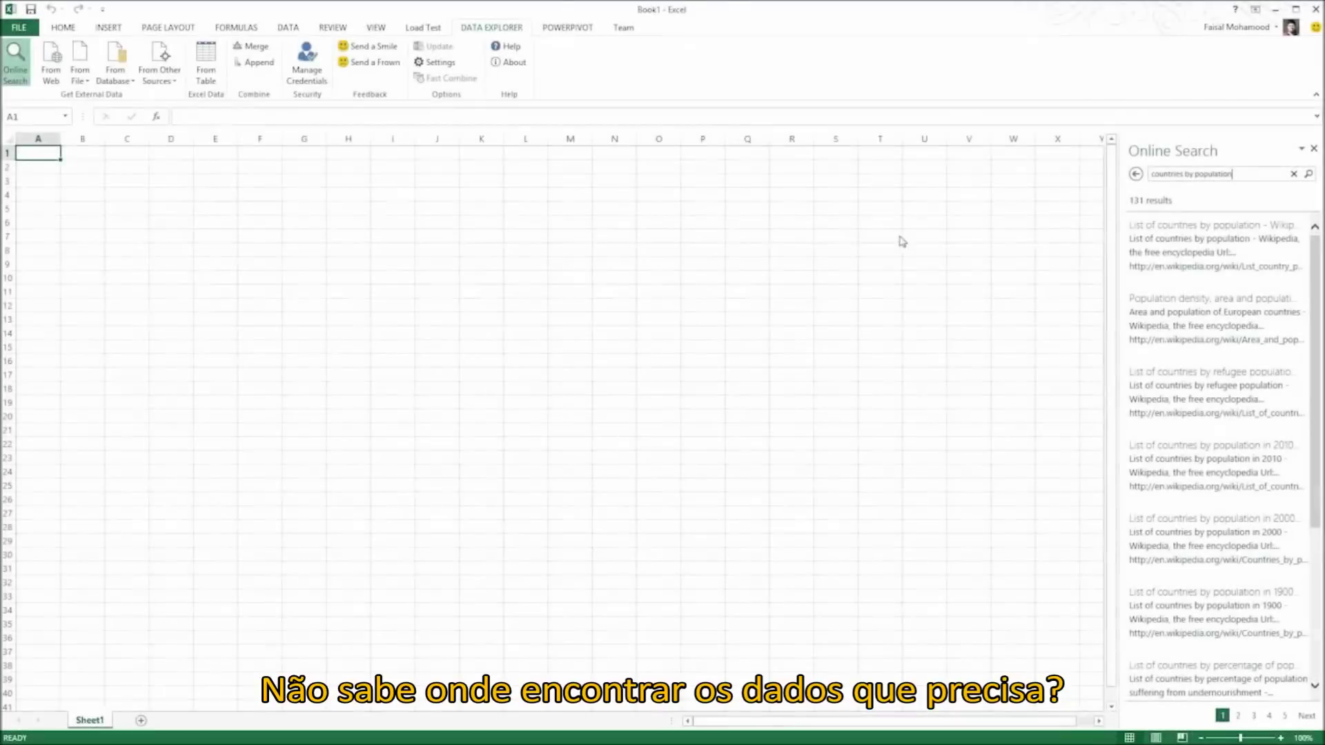